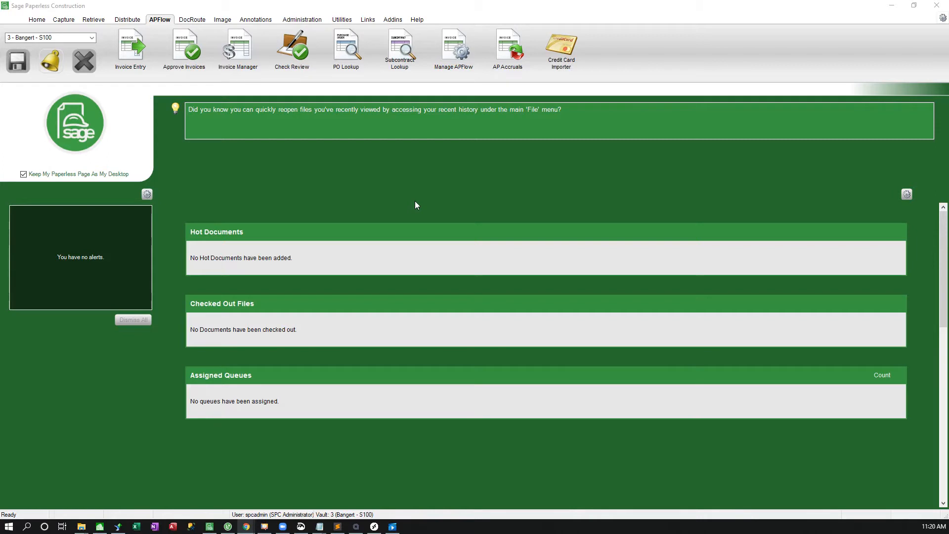
Start a new APFlow invoice routing rule, naming it with the second reviewer's first name followed by "get invoices of $10,000+".
left_click(452, 64)
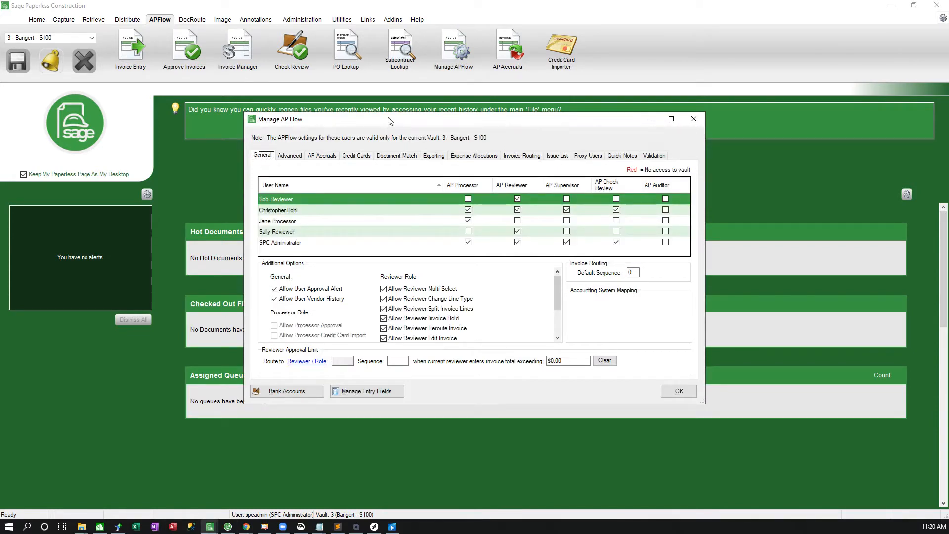
left_click(514, 156)
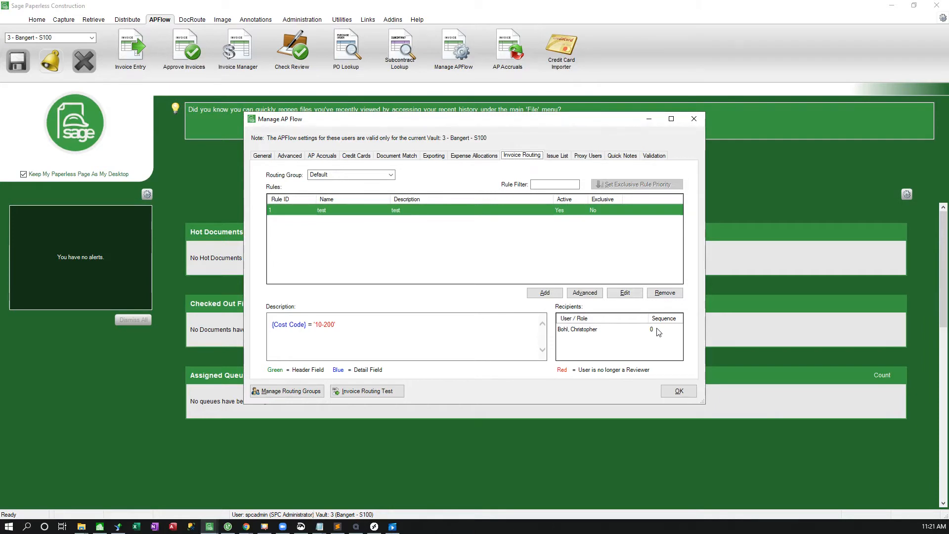
left_click(552, 295)
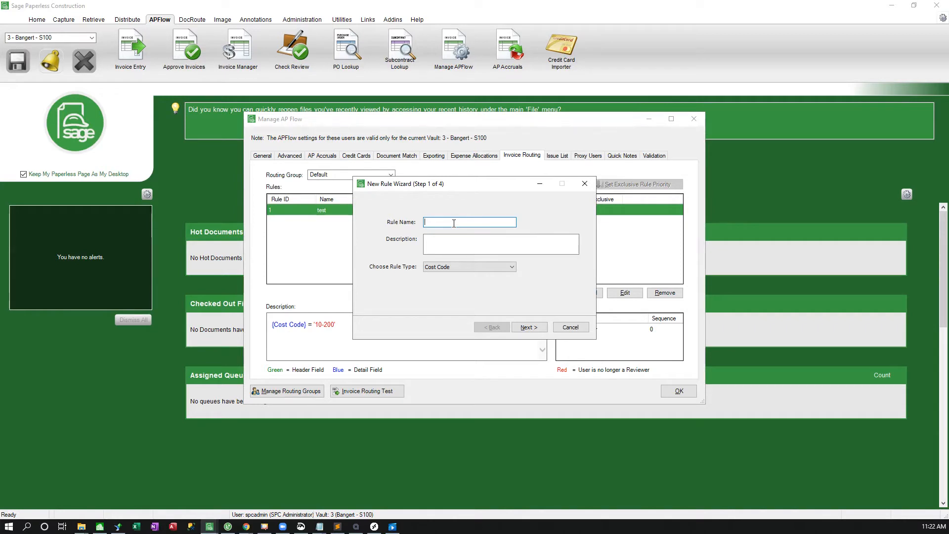
type("Sally get incoices of $10,000+")
key("Tab")
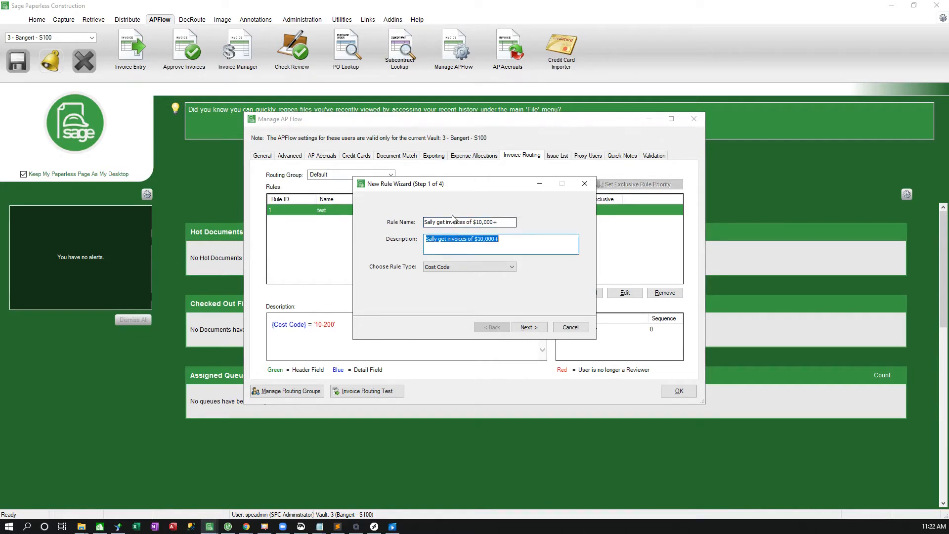
left_click(530, 245)
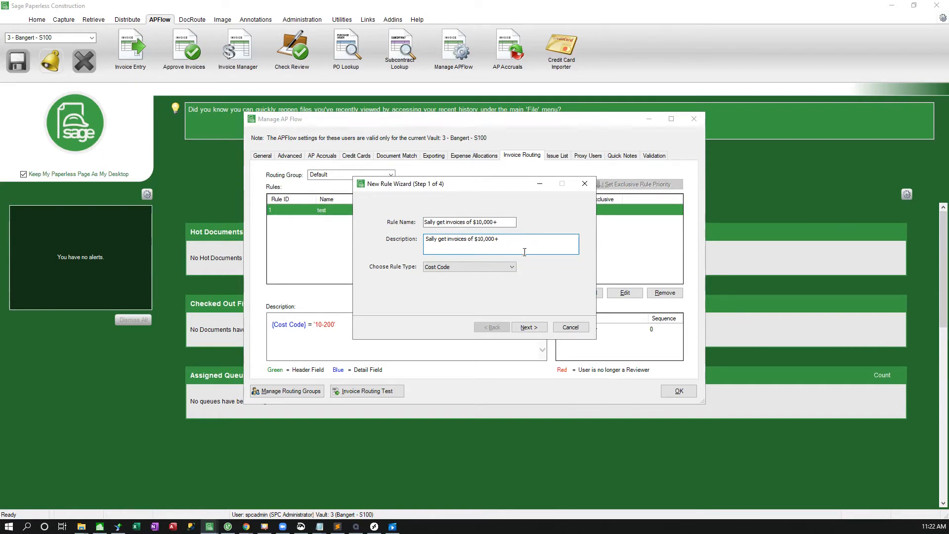
Make the rule a Dollar Amount type with an Invoice Total from value of 10000 and no upper limit.
left_click(507, 267)
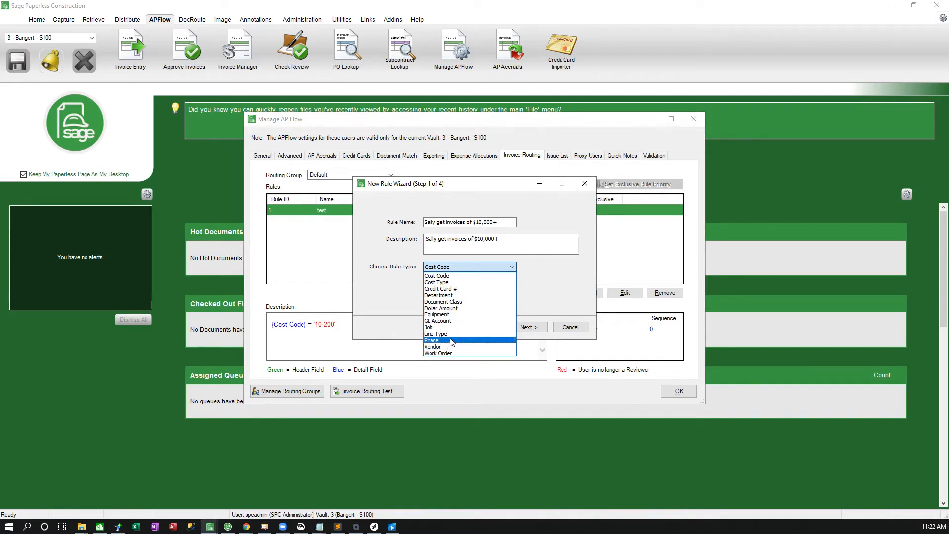
left_click(455, 308)
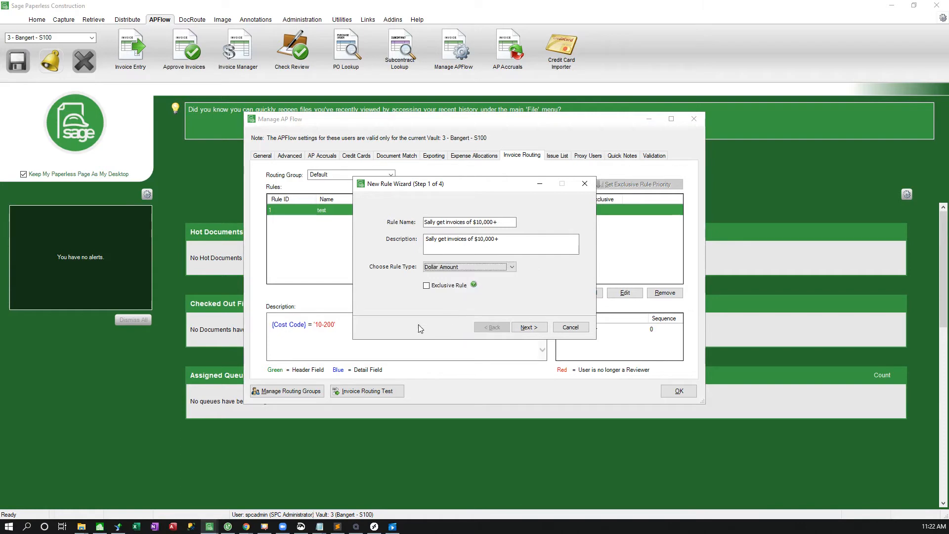
left_click(529, 328)
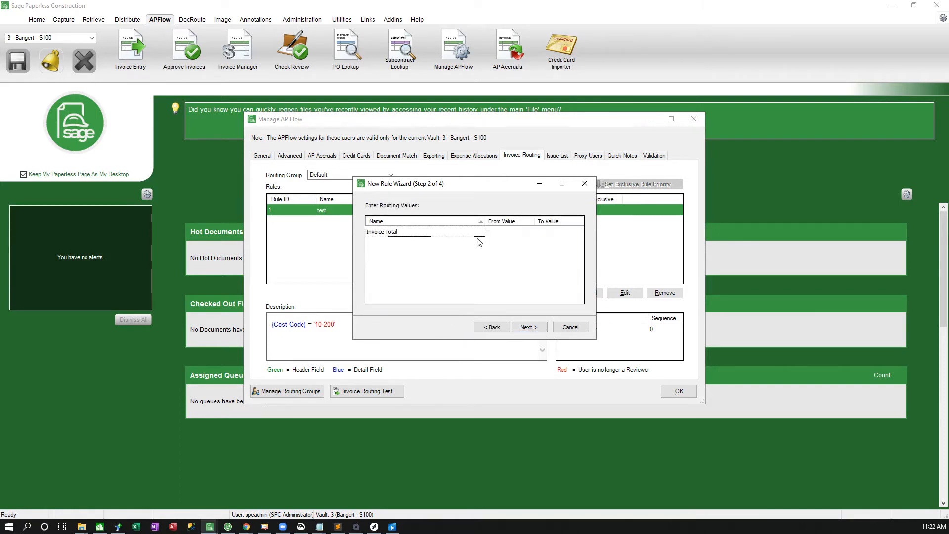
left_click(515, 233)
type("1")
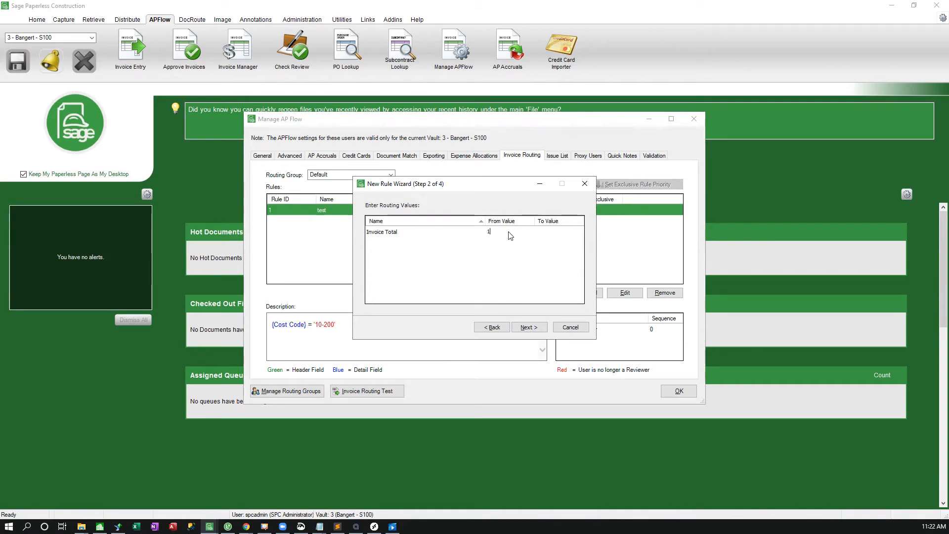
type("0000")
left_click(556, 232)
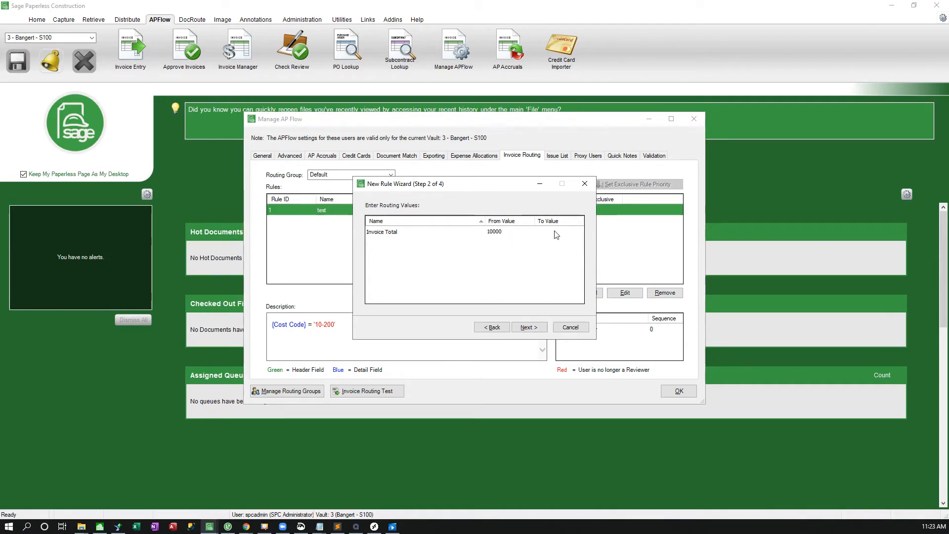
left_click(529, 327)
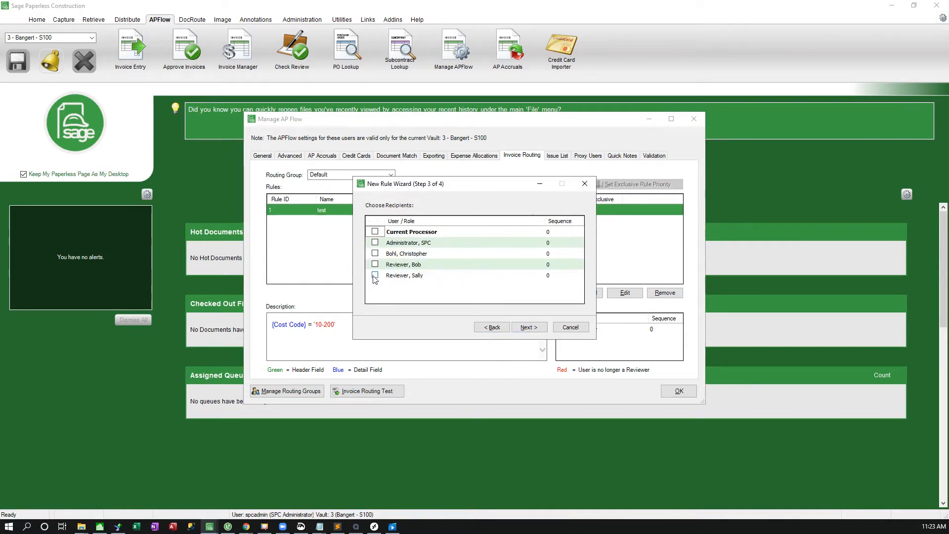
Choose the reviewer named in the rule as recipient and finish the rule in the Default routing group.
left_click(377, 277)
left_click(530, 329)
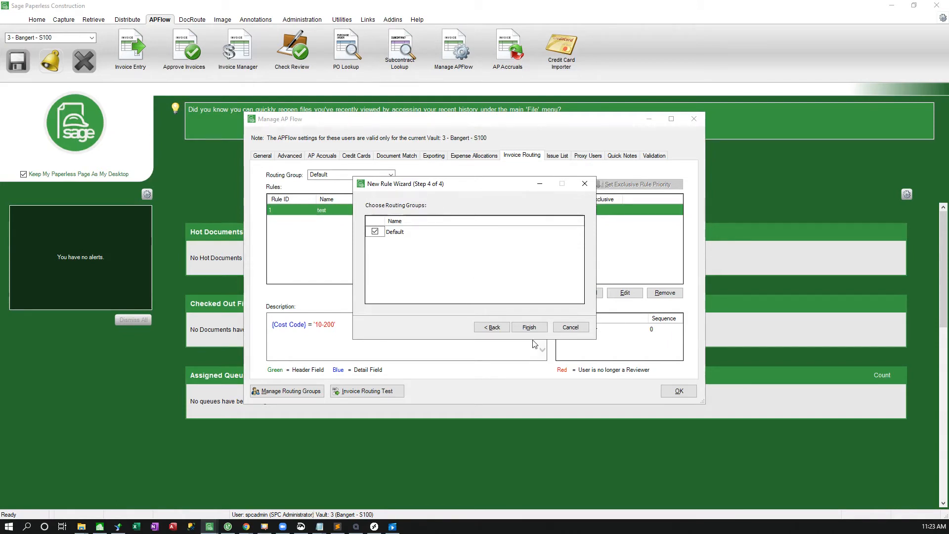
left_click(529, 327)
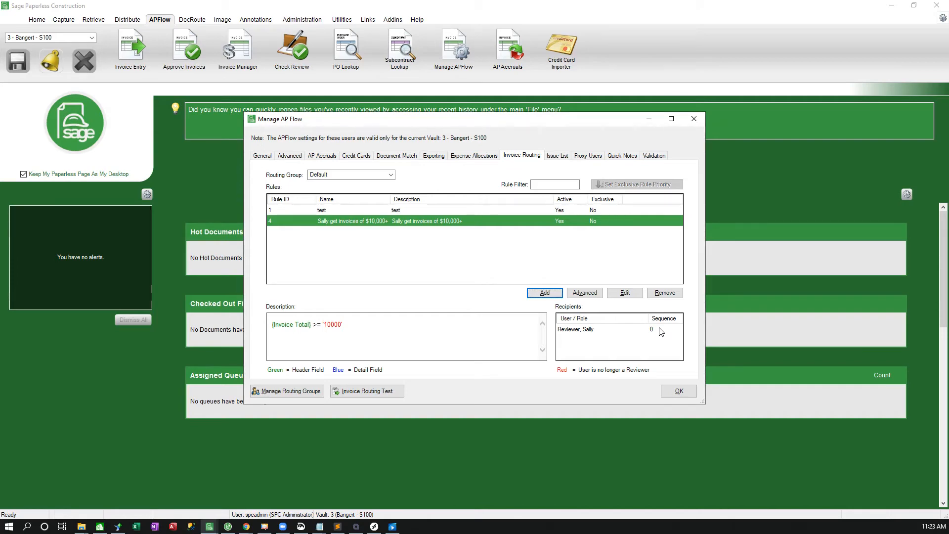
Add another routing rule, naming it with the other reviewer's first name followed by "gets invoices $25000+".
left_click(546, 292)
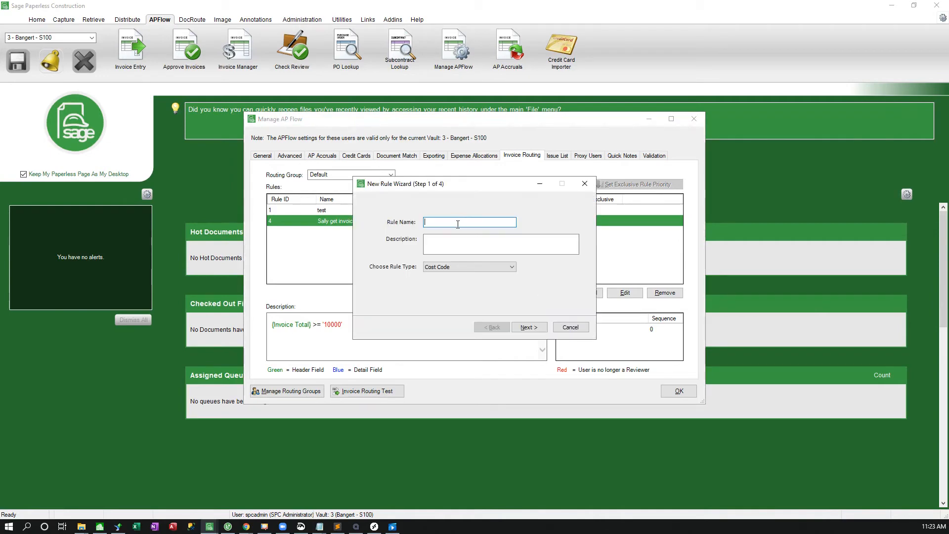
type("Bob gets invoices $25000+")
key("Tab")
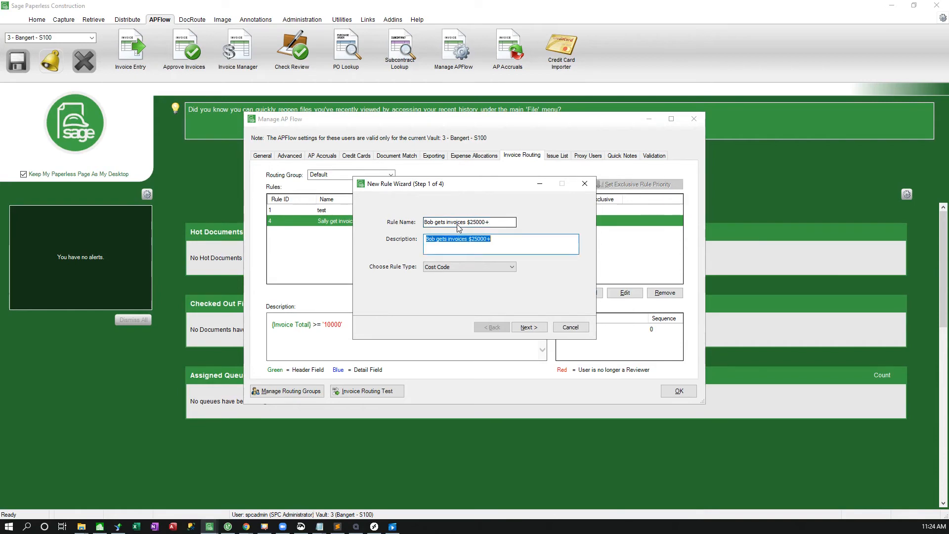
Set the second rule's type to Dollar Amount with an Invoice Total from value of 25000 and no upper limit.
left_click(496, 269)
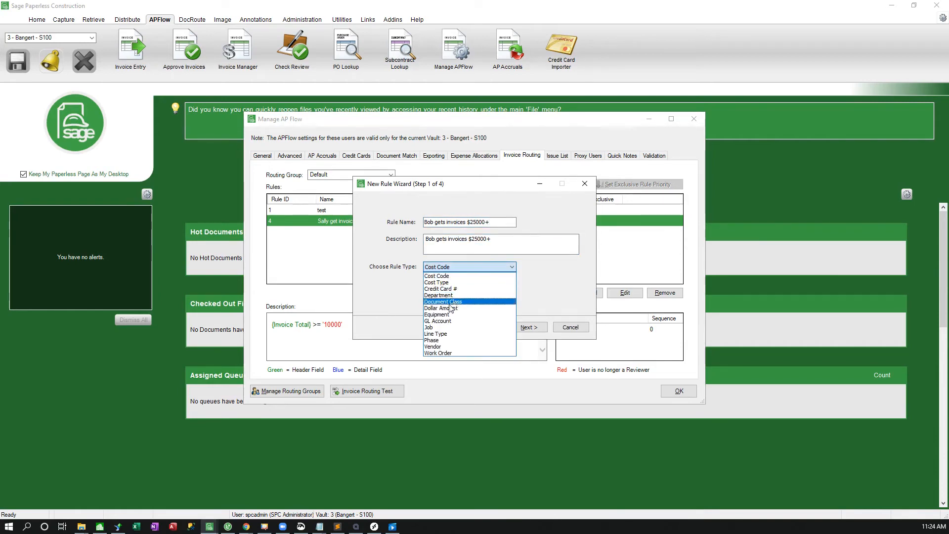
left_click(465, 309)
left_click(529, 327)
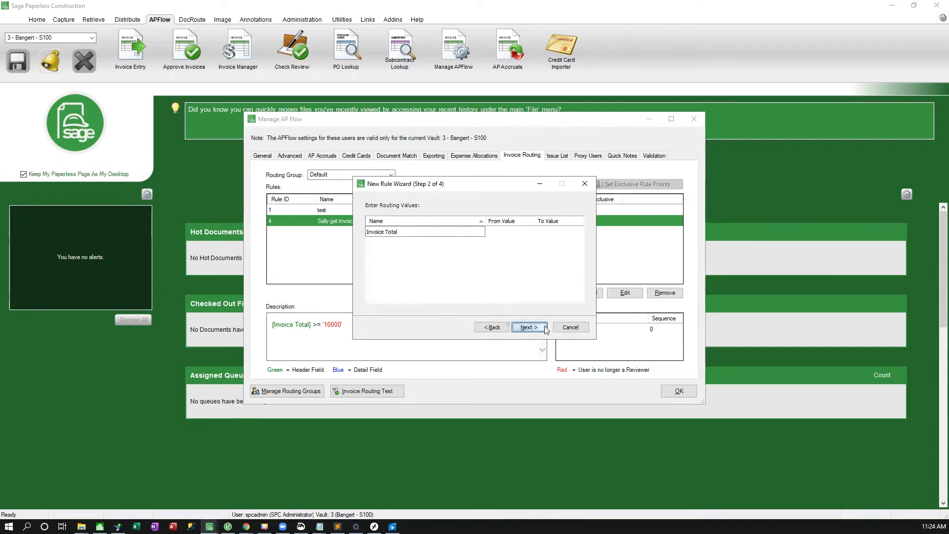
left_click(520, 233)
type("25000")
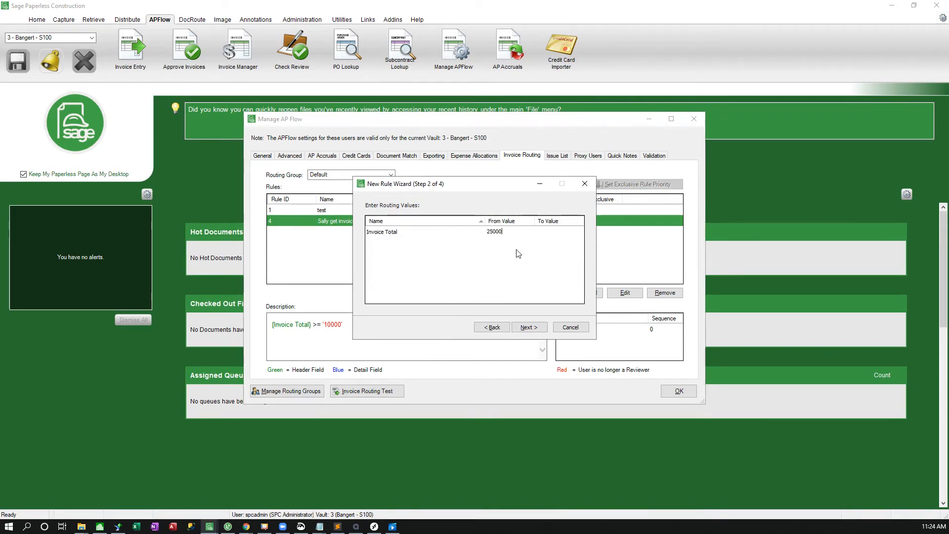
left_click(554, 232)
left_click(527, 327)
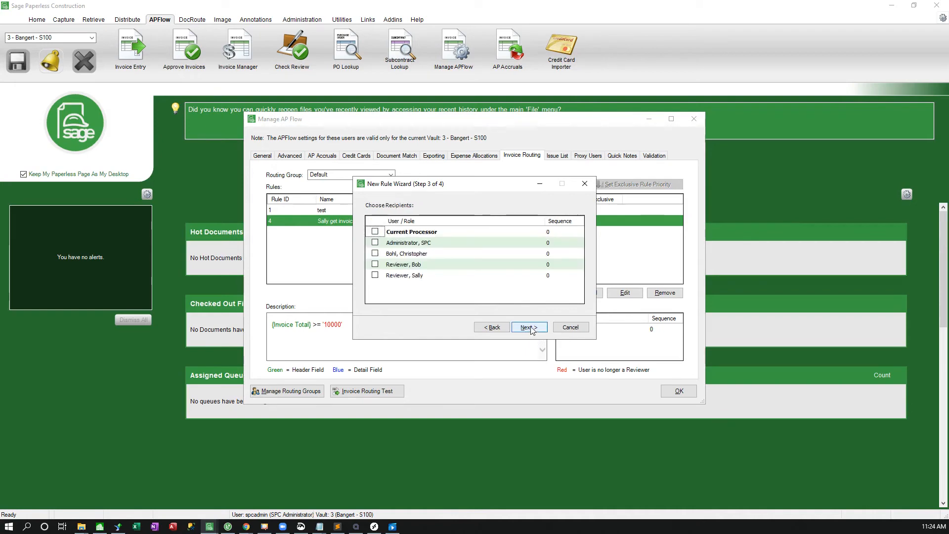
Assign the reviewer named in the $25000+ rule as recipient with sequence 1, and finish it in the Default routing group.
left_click(375, 264)
left_click(560, 267)
type("1")
left_click(564, 255)
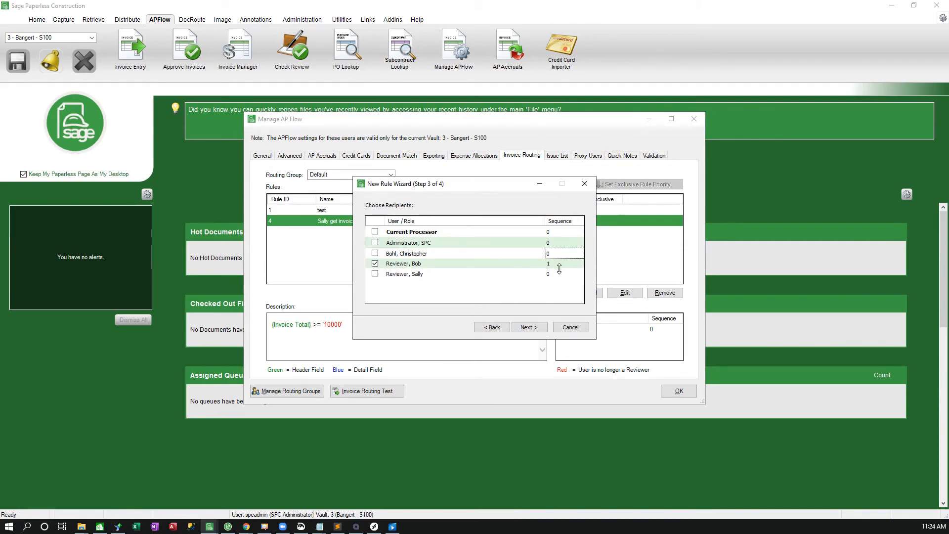
left_click(561, 265)
left_click(528, 327)
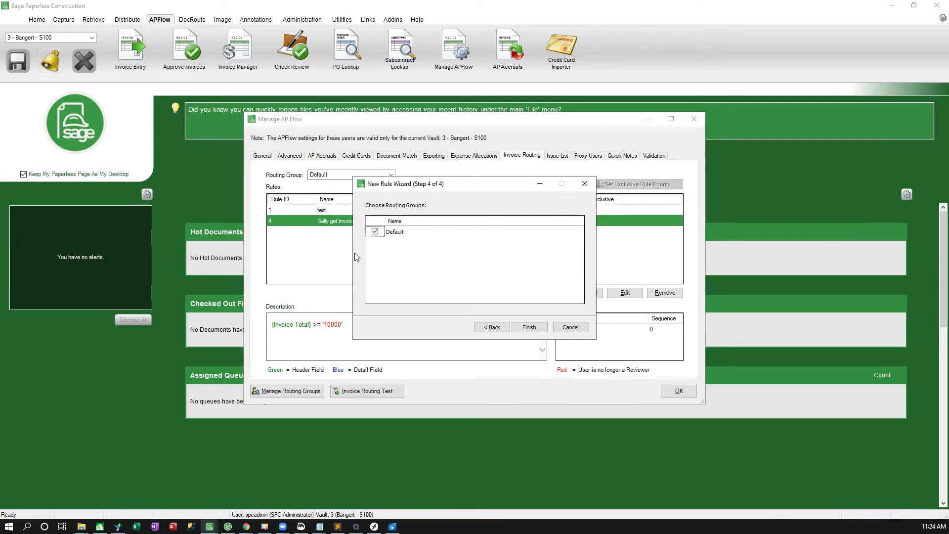
left_click(530, 328)
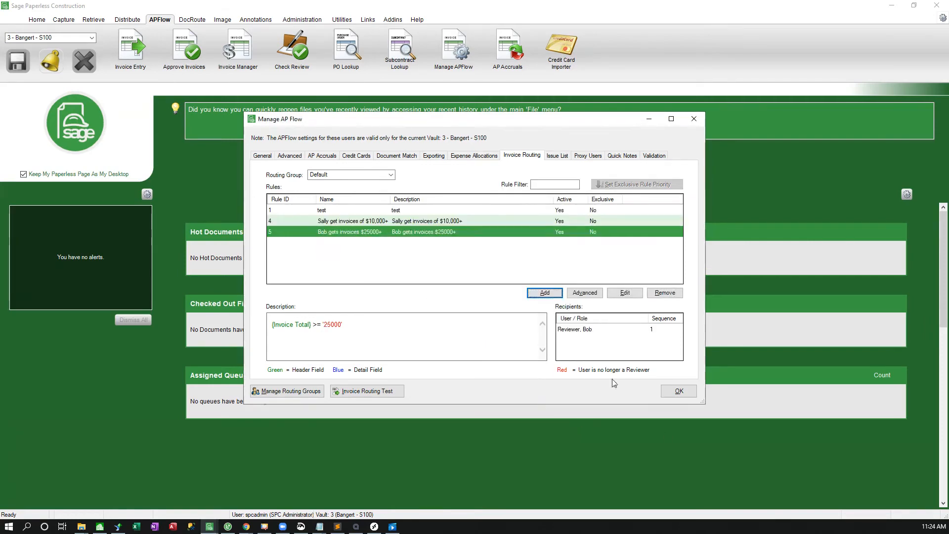
Compare the conditions and recipients of the two dollar-amount rules, and view the advanced rule properties without creating a rule.
left_click(404, 221)
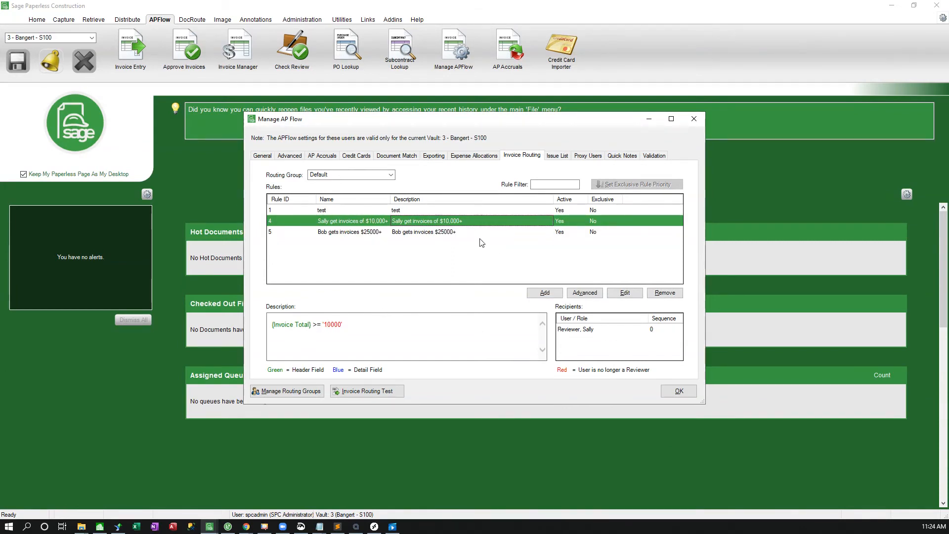
left_click(447, 233)
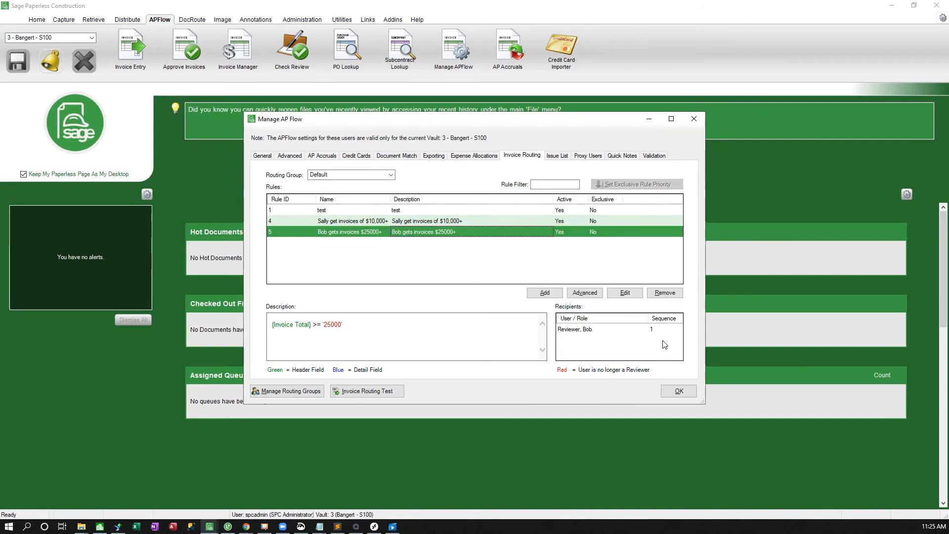
left_click(590, 295)
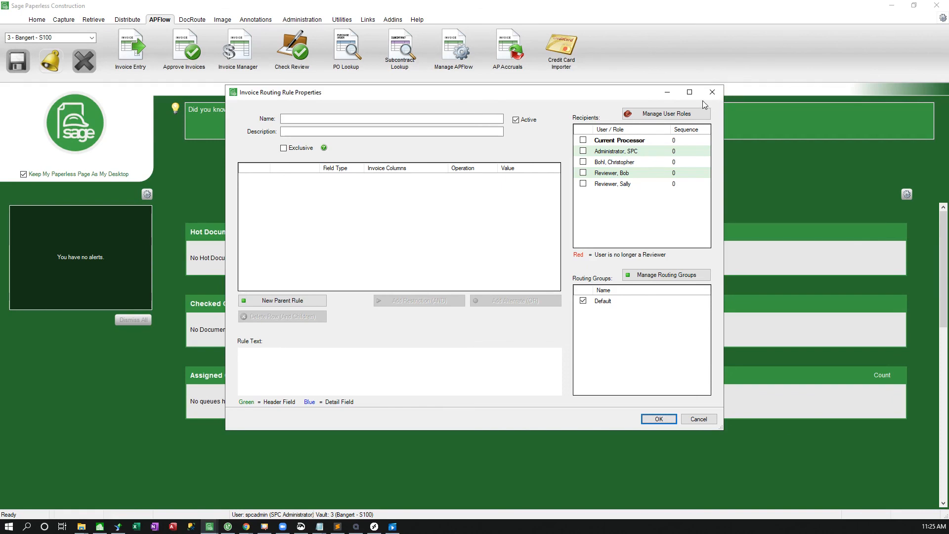
left_click(712, 92)
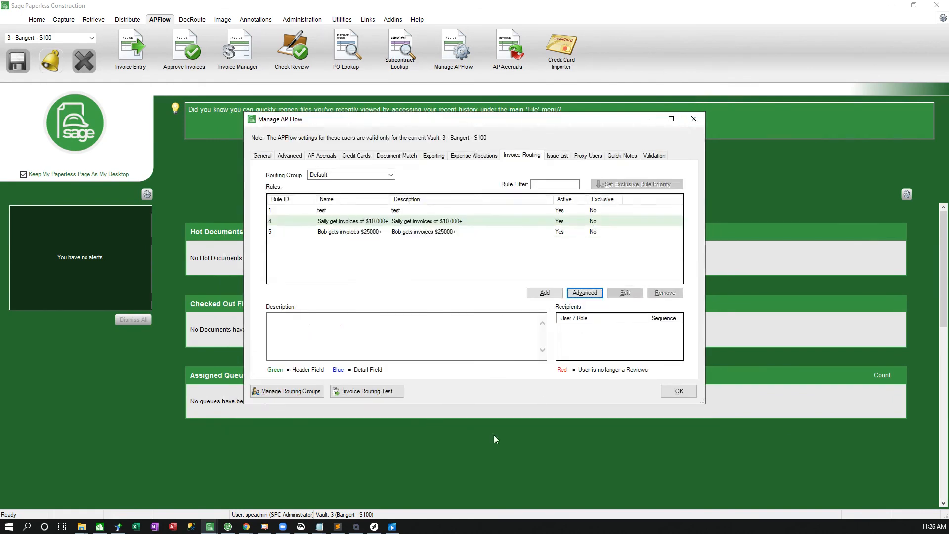